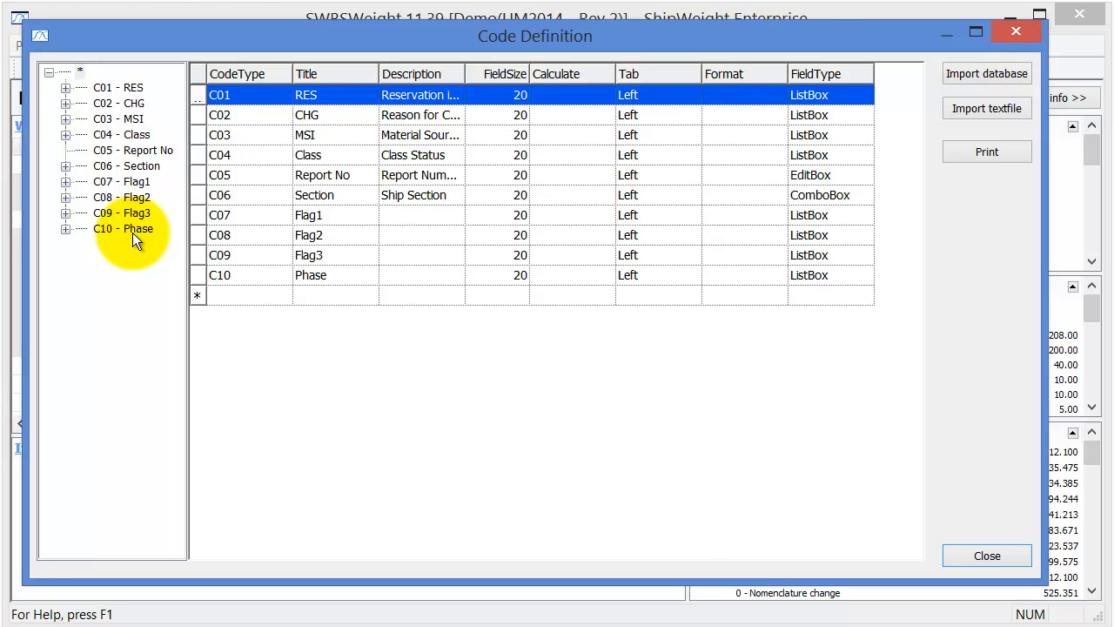
Step: Review the Start and Stop values of the C10 - Phase codes, narrowing the Description through Factor columns, and close the code definitions
left_click(133, 232)
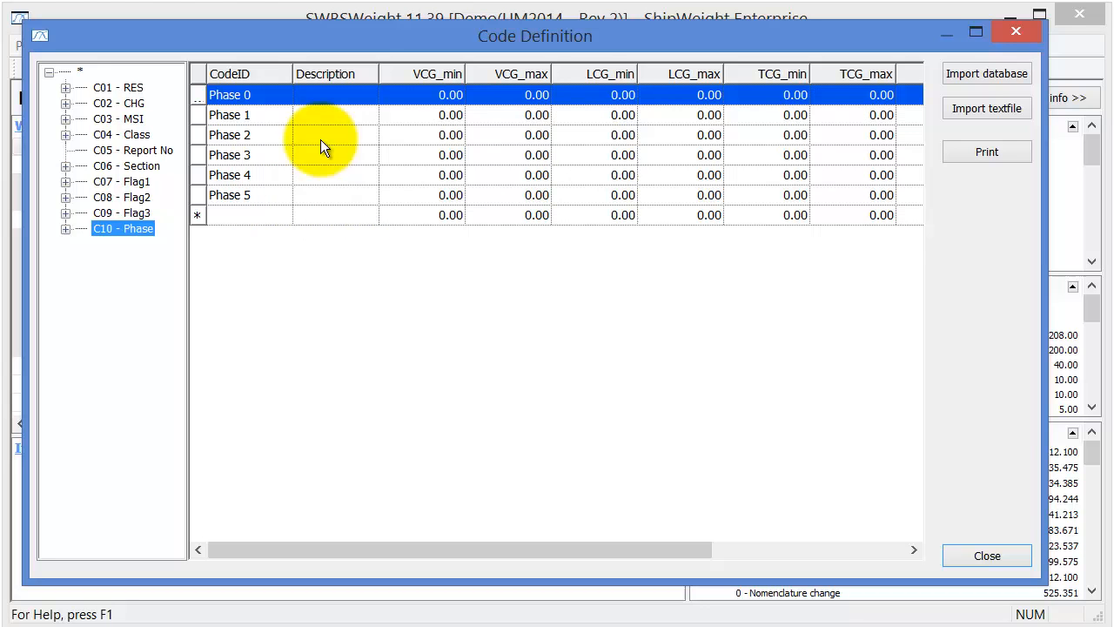
left_click_drag(377, 77, 327, 76)
left_click_drag(413, 73, 365, 73)
left_click_drag(451, 63, 403, 64)
left_click_drag(490, 72, 437, 73)
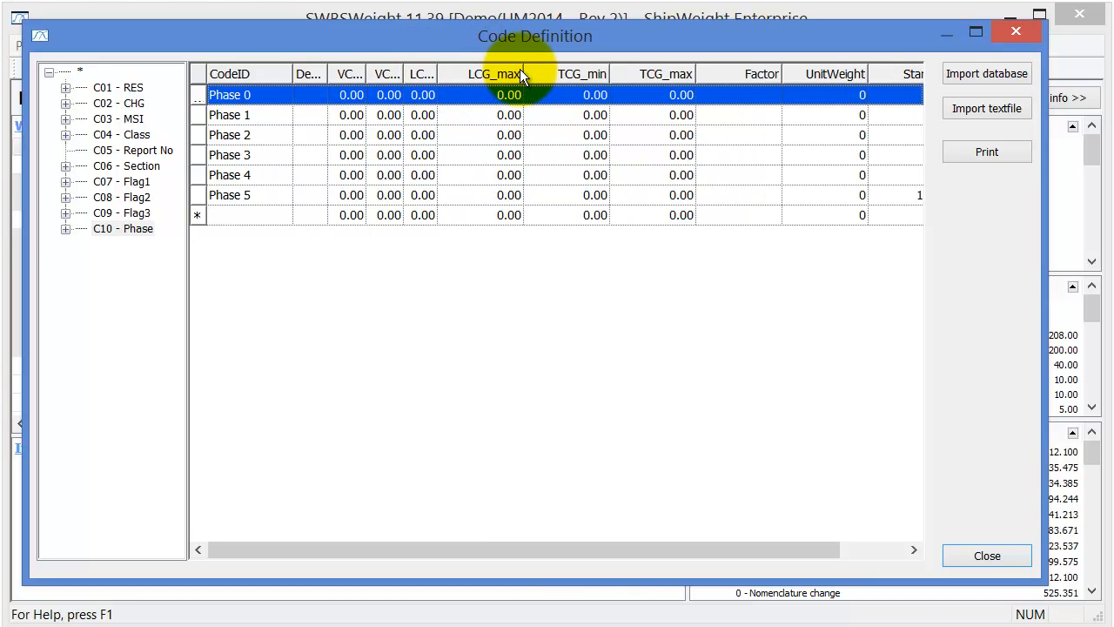
left_click_drag(523, 73, 484, 73)
left_click_drag(570, 73, 520, 74)
left_click_drag(607, 73, 567, 73)
left_click_drag(654, 73, 607, 73)
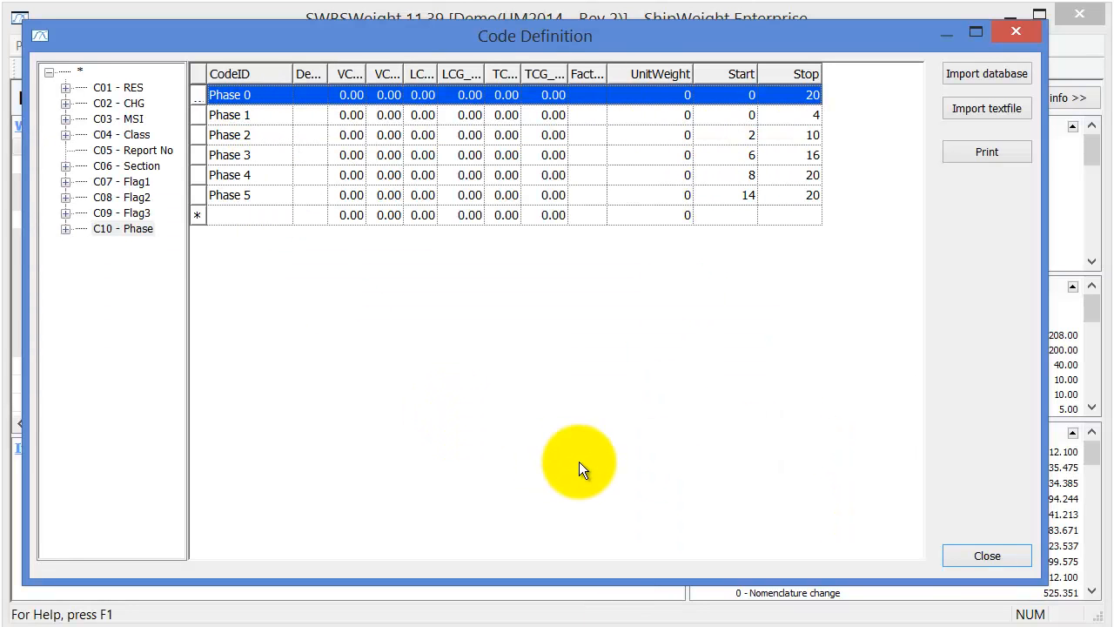
left_click(990, 556)
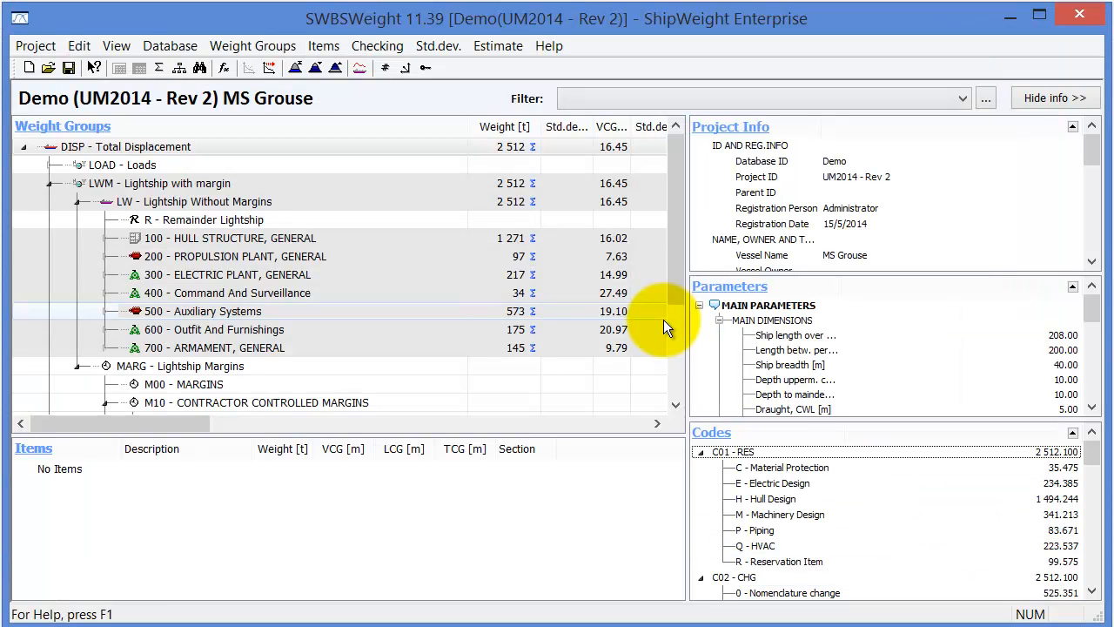
Step: Open the Items window and list the items of all weight groups using the % wildcard
left_click(35, 450)
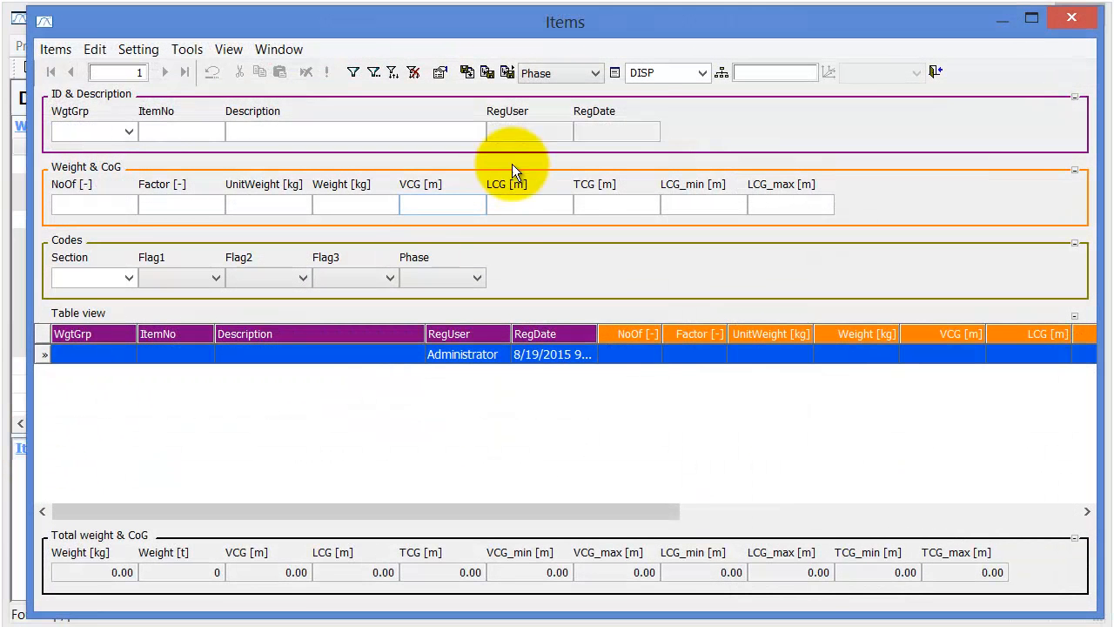
left_click(675, 78)
type("%")
key("Return")
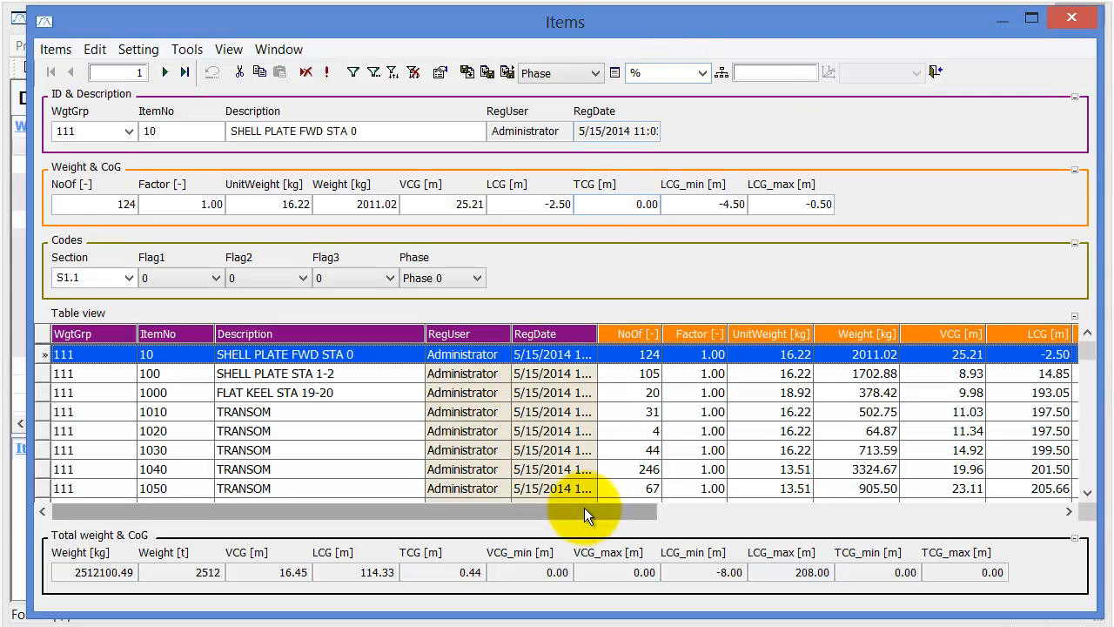
Step: Set the Phase code of TRANSOM item 1020 to Phase 2 in the item table
left_click_drag(423, 505, 979, 430)
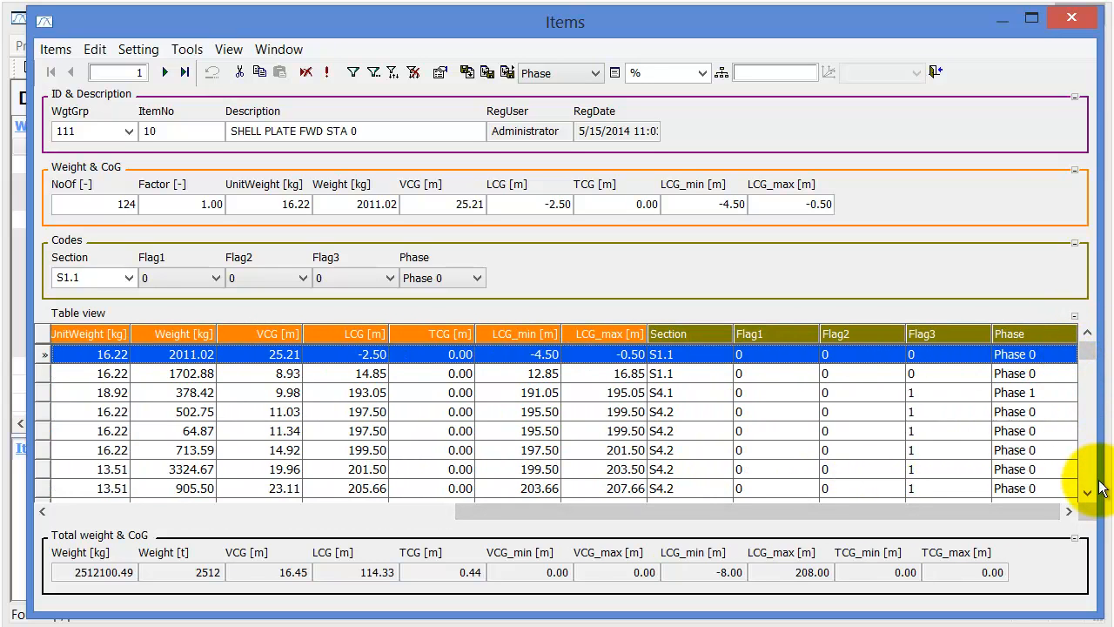
left_click(1050, 359)
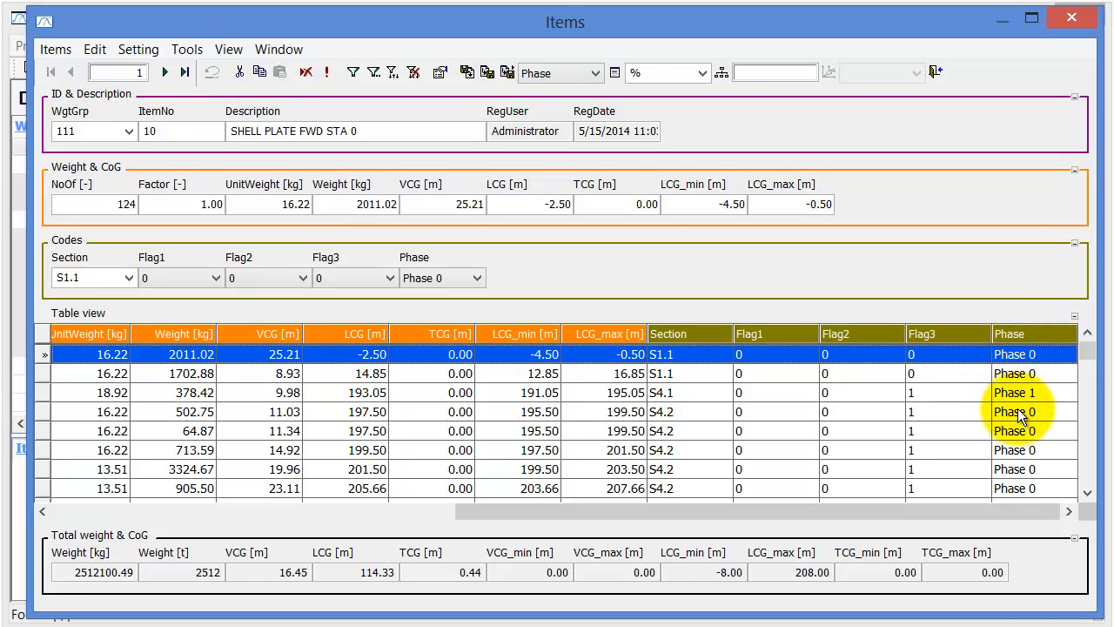
left_click(1040, 357)
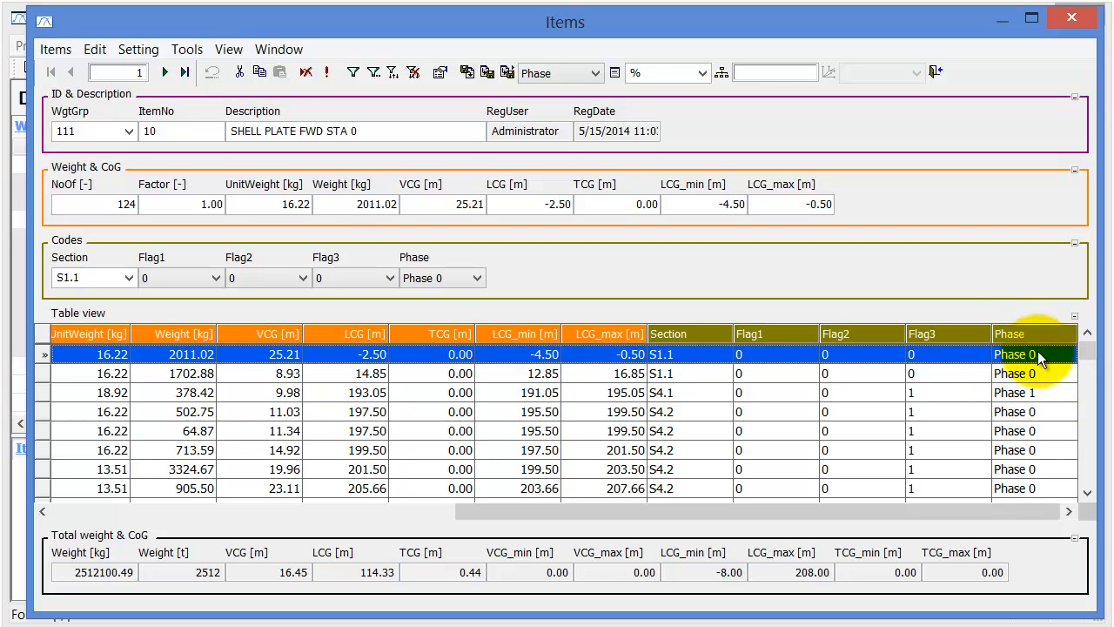
left_click(1056, 429)
left_click(1058, 429)
left_click(1060, 431)
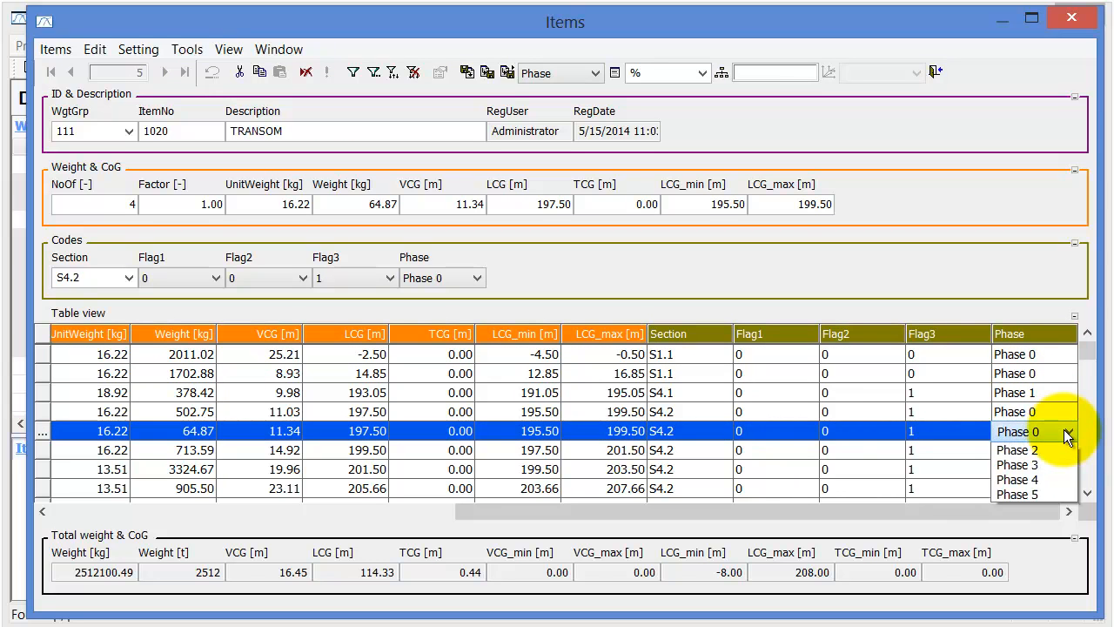
left_click(1042, 496)
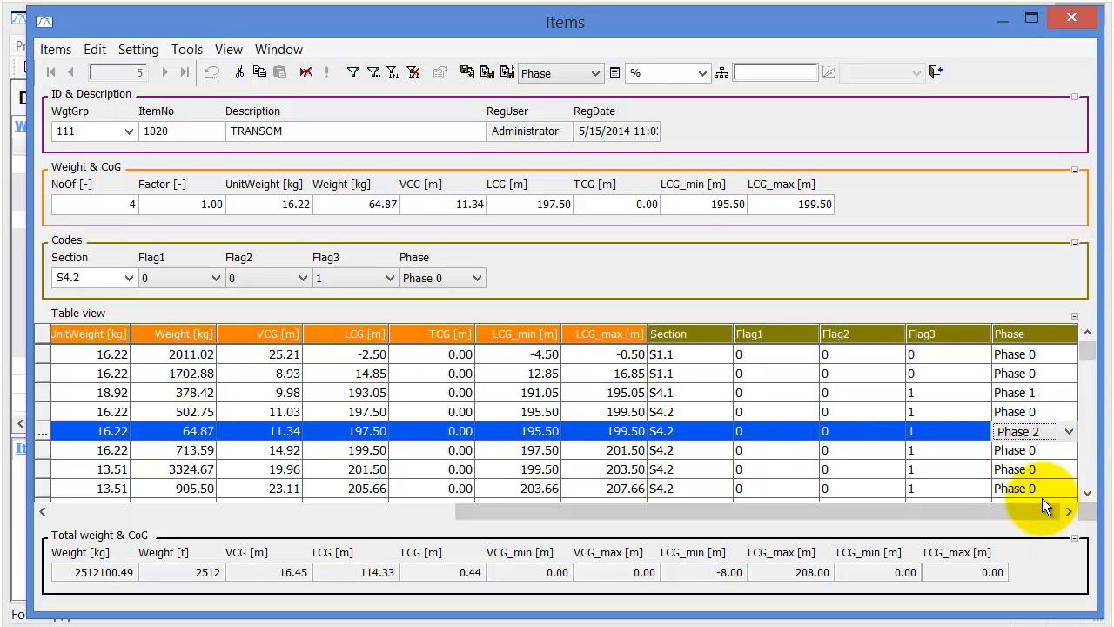
Step: Set the Phase code of TRANSOM item 1030 to Phase 3 and close the Items window
left_click(1037, 452)
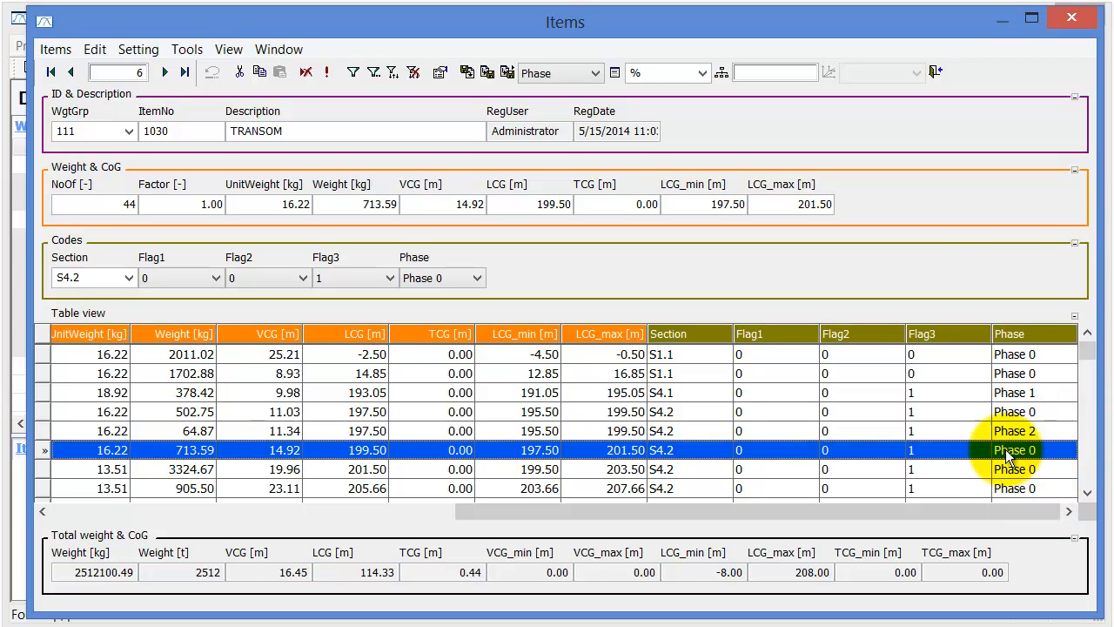
left_click(469, 281)
left_click(444, 351)
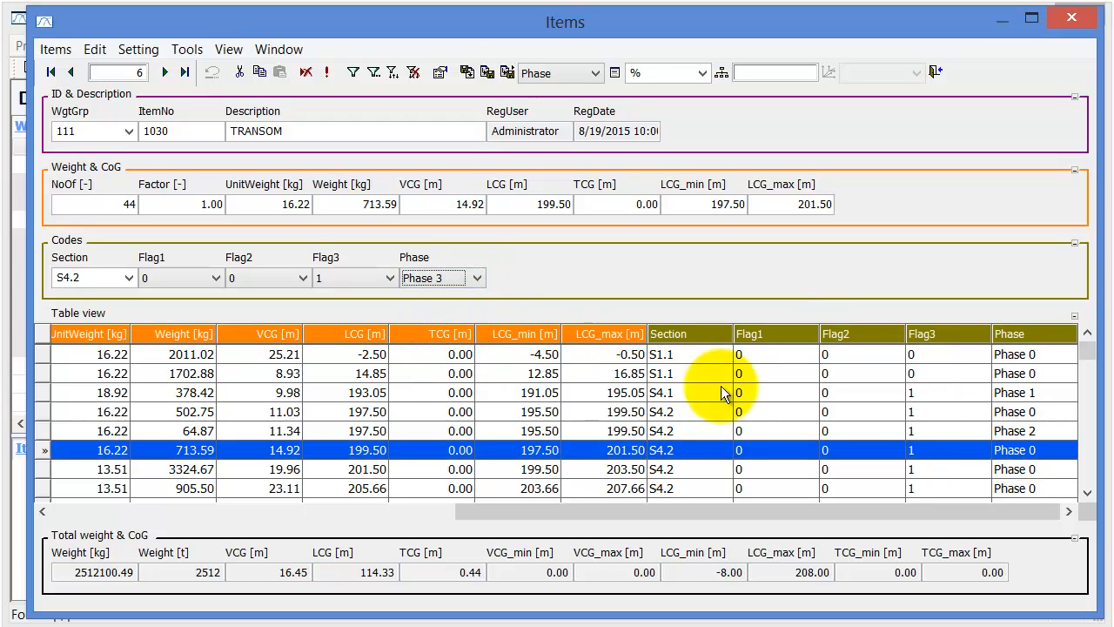
left_click(940, 393)
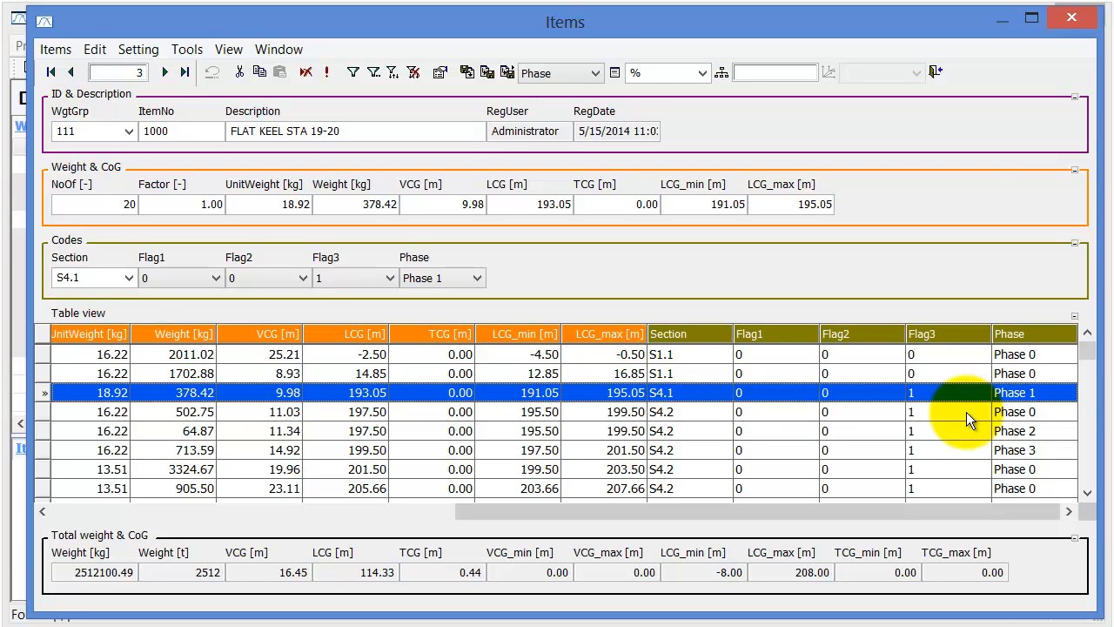
left_click(935, 72)
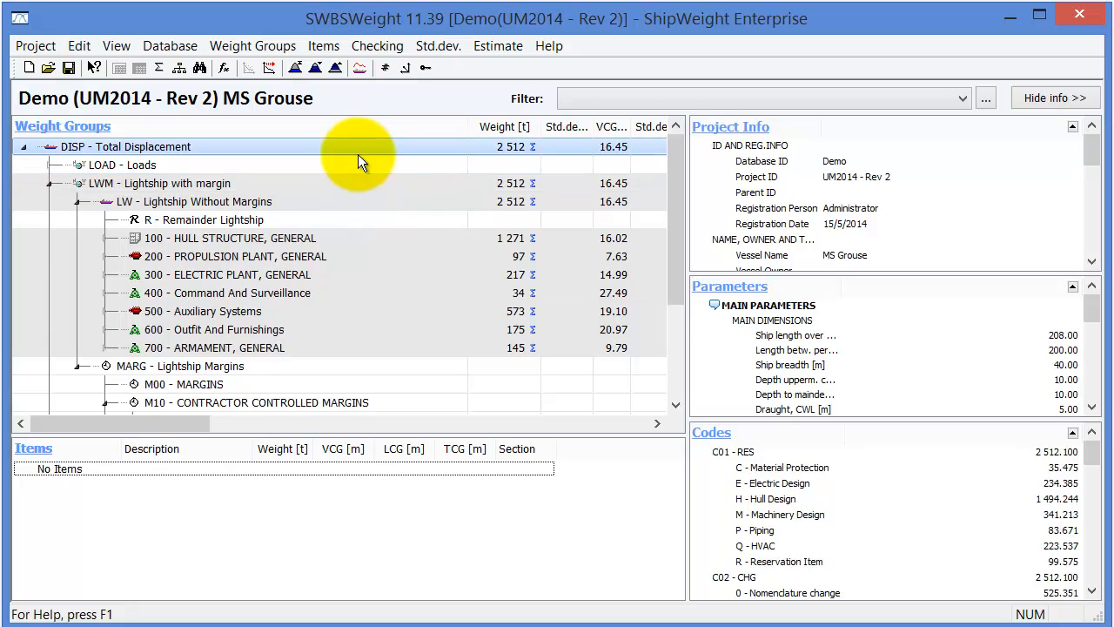
Step: Enable the Time setting in the report options and assign it to the C10 - Phase code
left_click(114, 48)
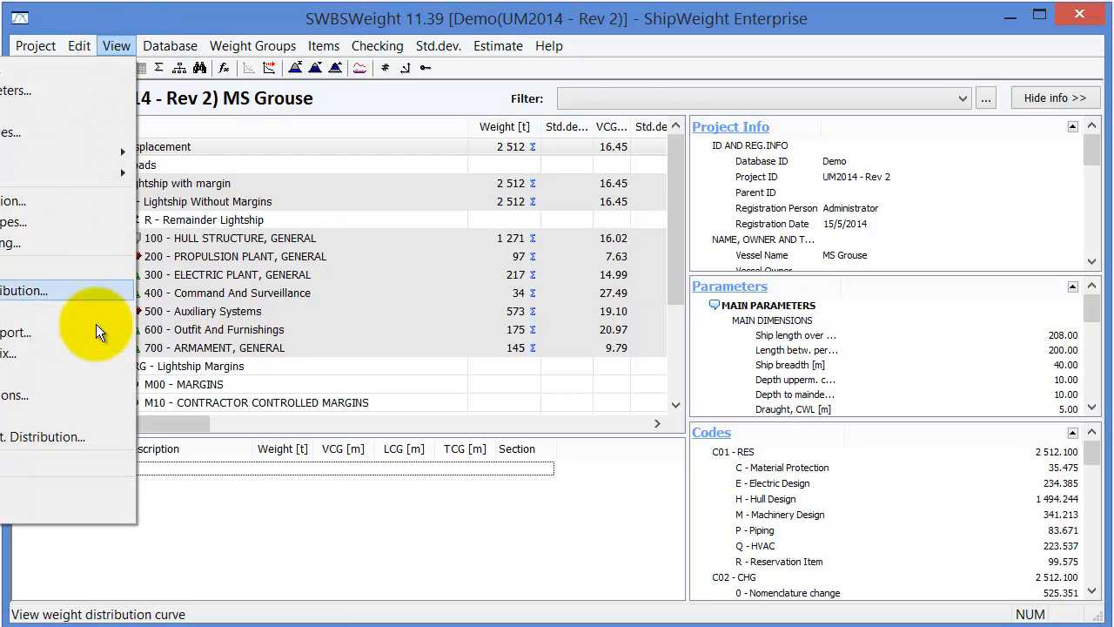
left_click(85, 466)
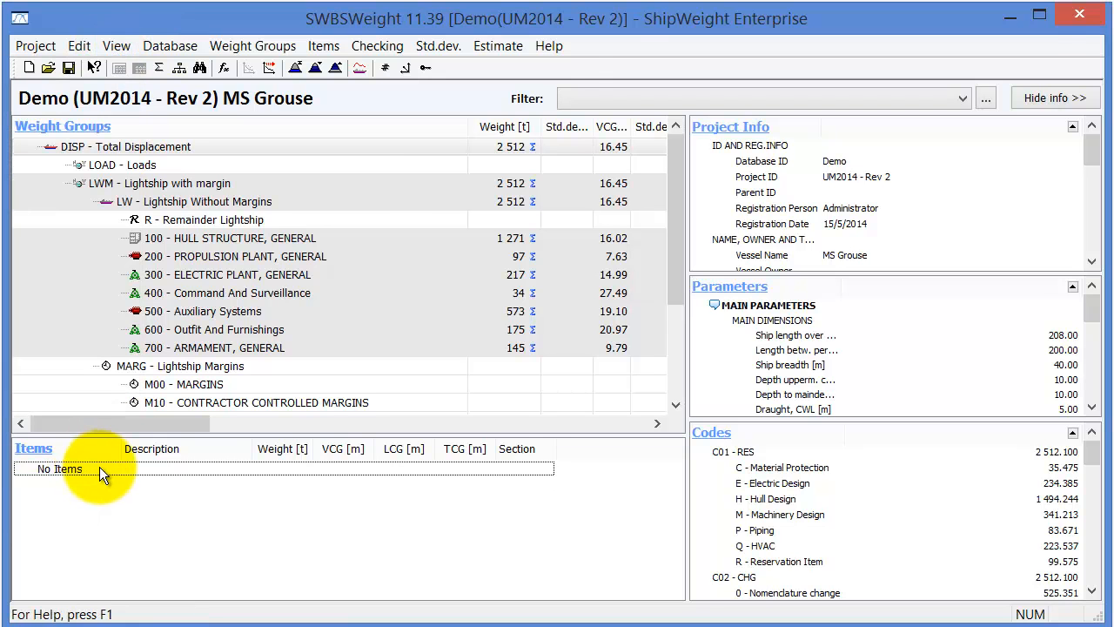
left_click_drag(422, 8, 436, 187)
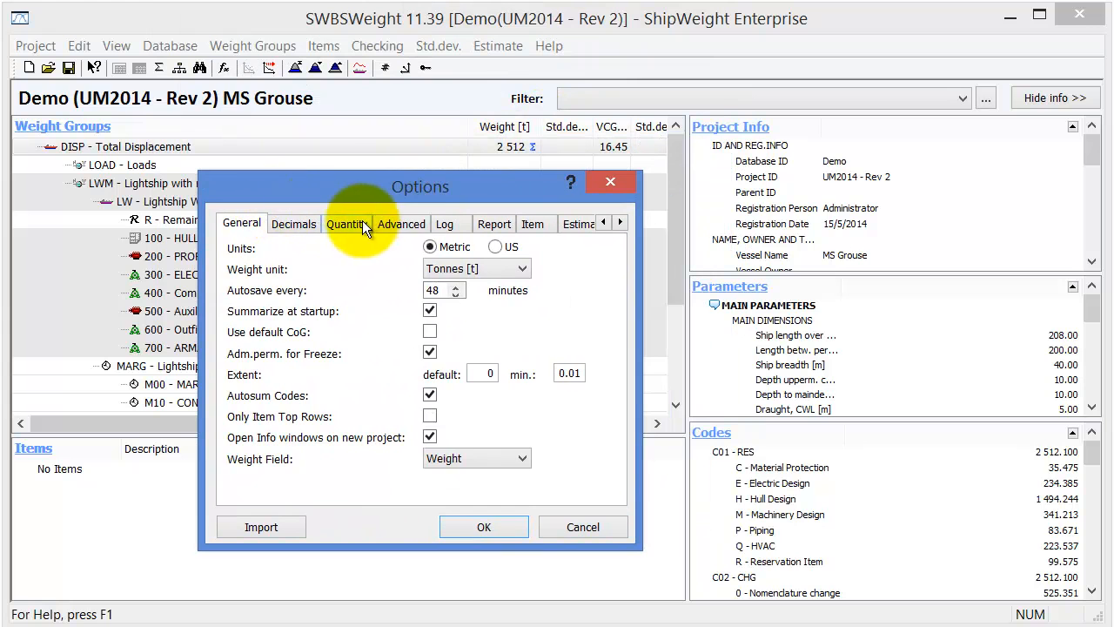
left_click(406, 222)
left_click(503, 223)
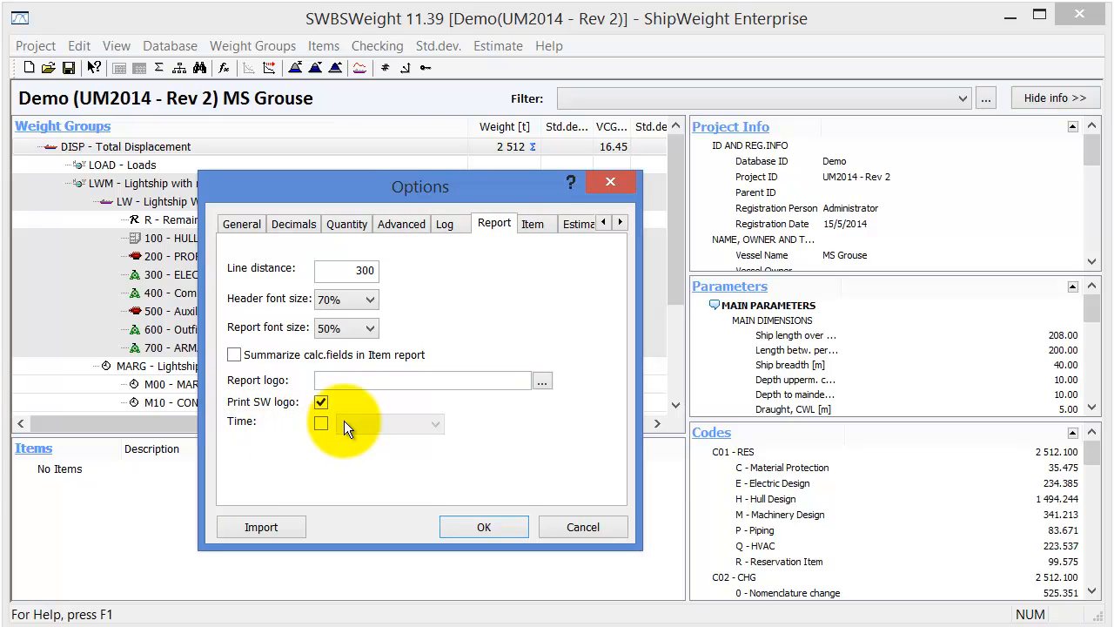
left_click(321, 423)
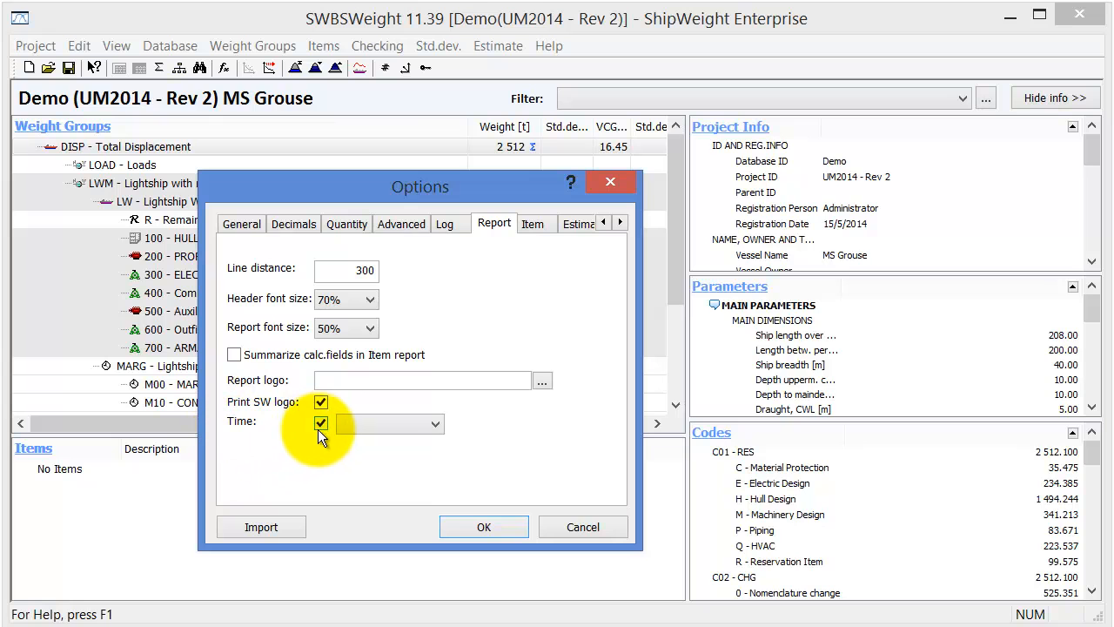
left_click(438, 422)
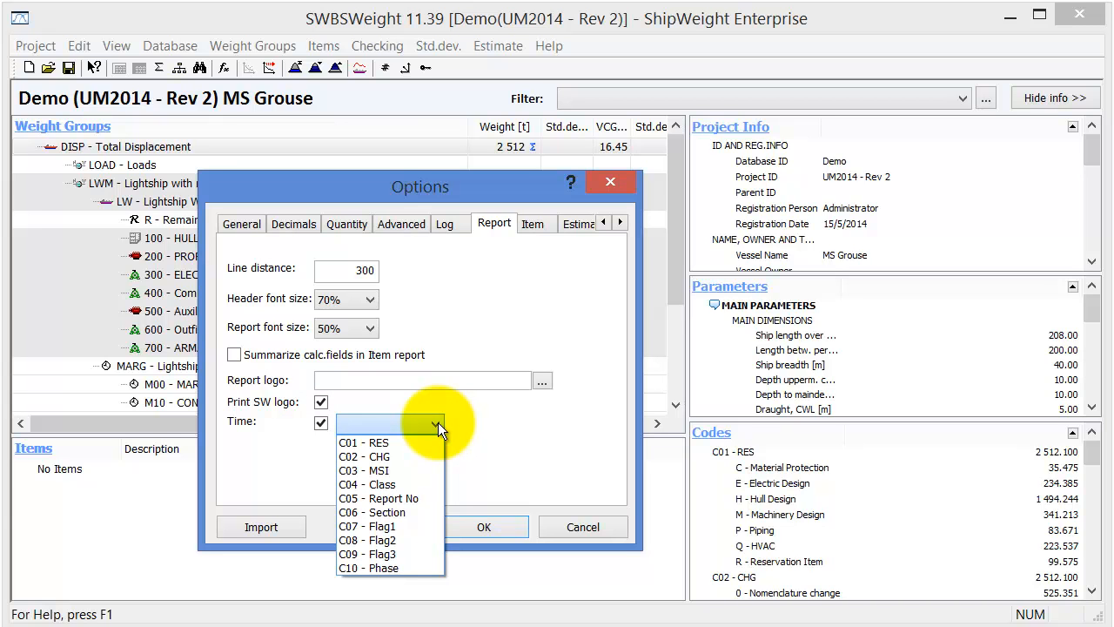
left_click(398, 567)
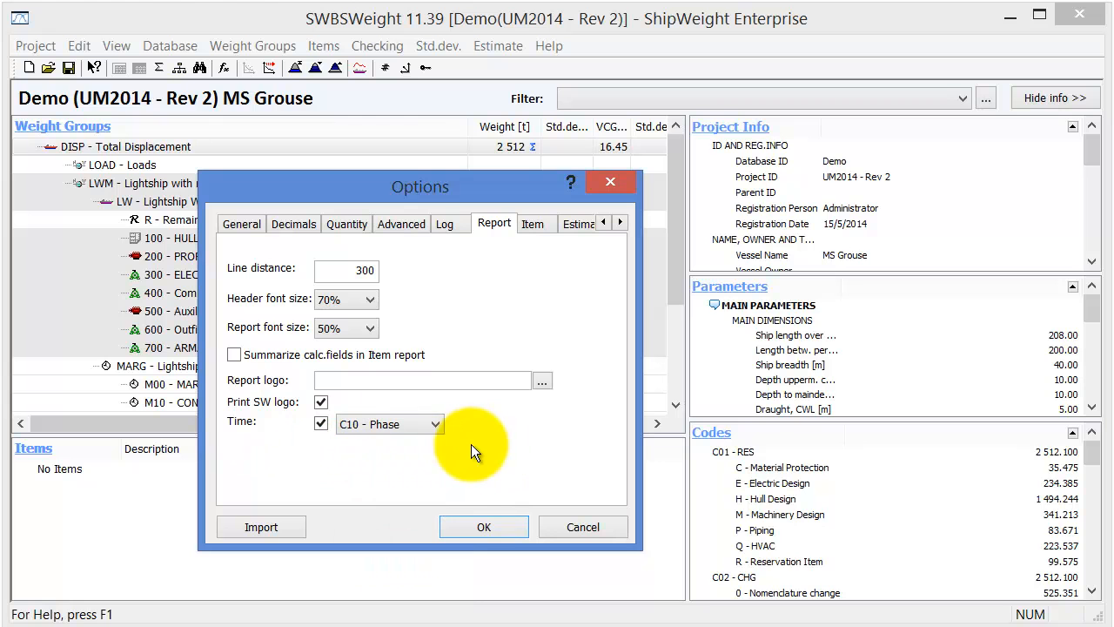
left_click(485, 526)
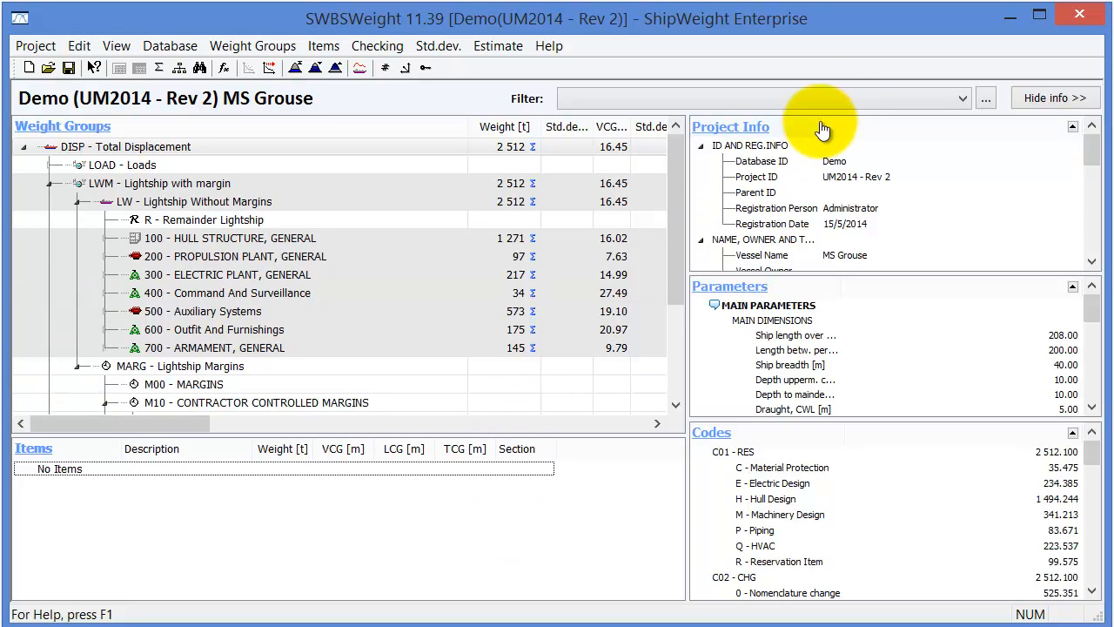
Step: Define a new project filter named "Vessel no 9" with Time set to 9
left_click(986, 94)
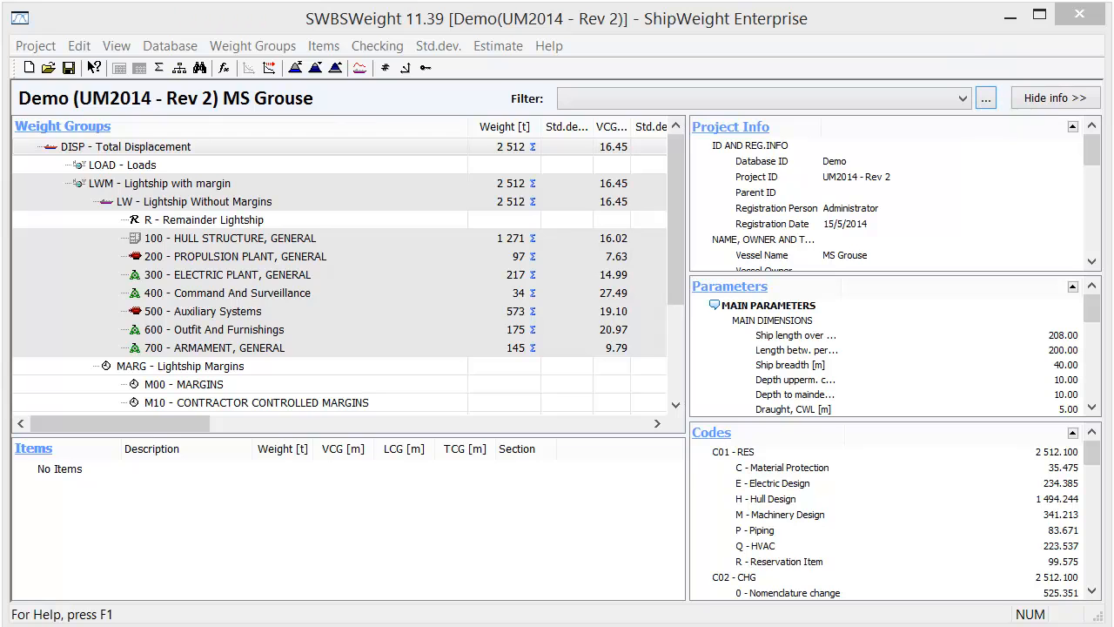
left_click_drag(171, 5, 329, 52)
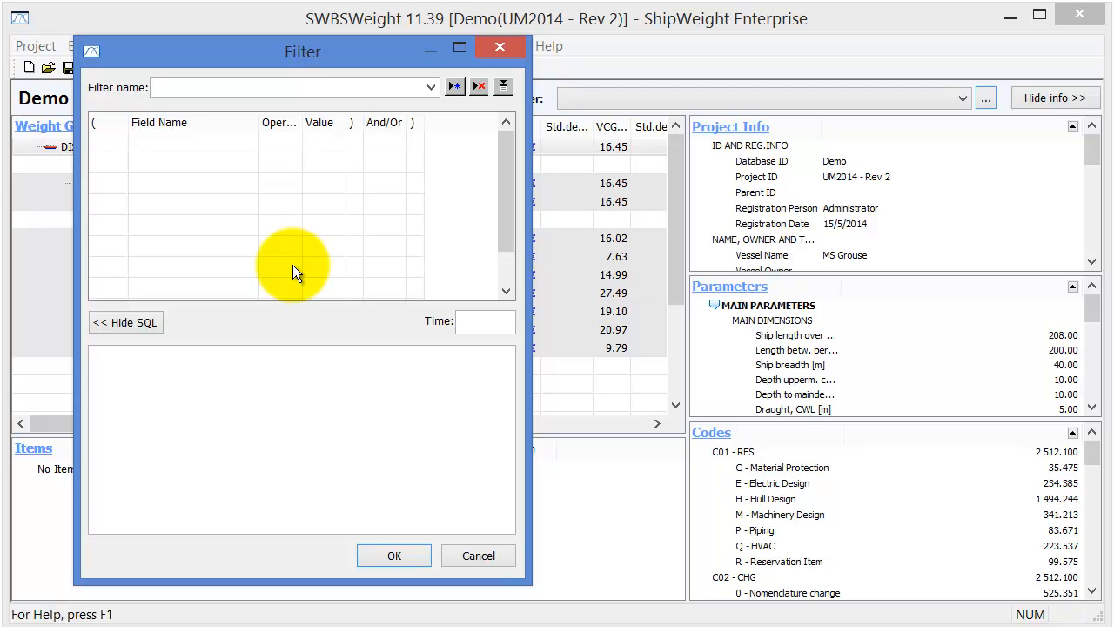
left_click(497, 319)
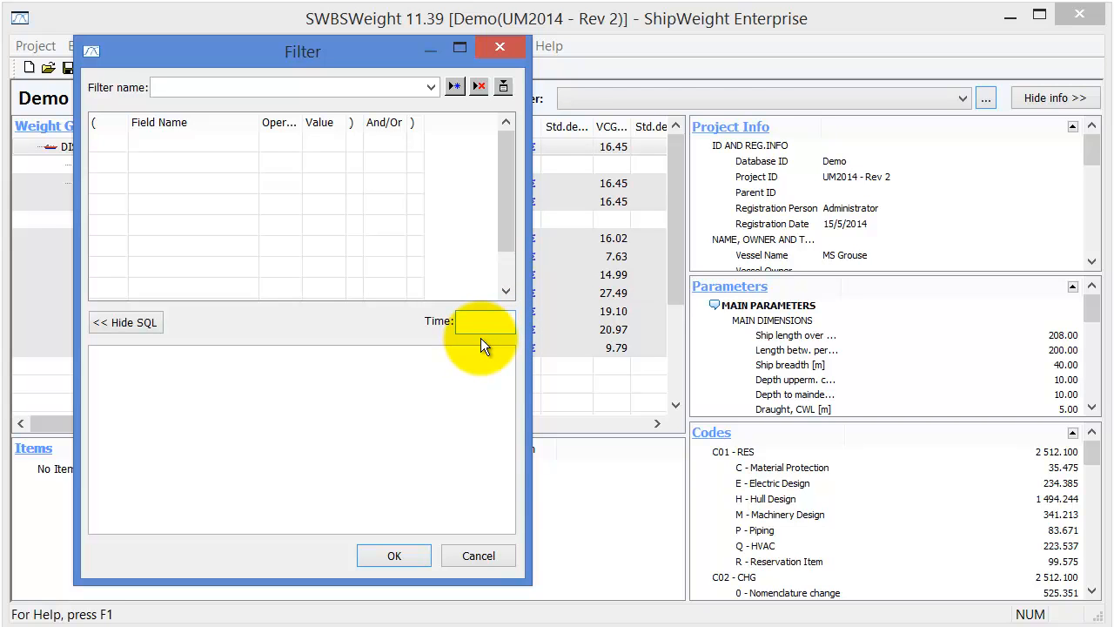
type("9")
left_click(207, 90)
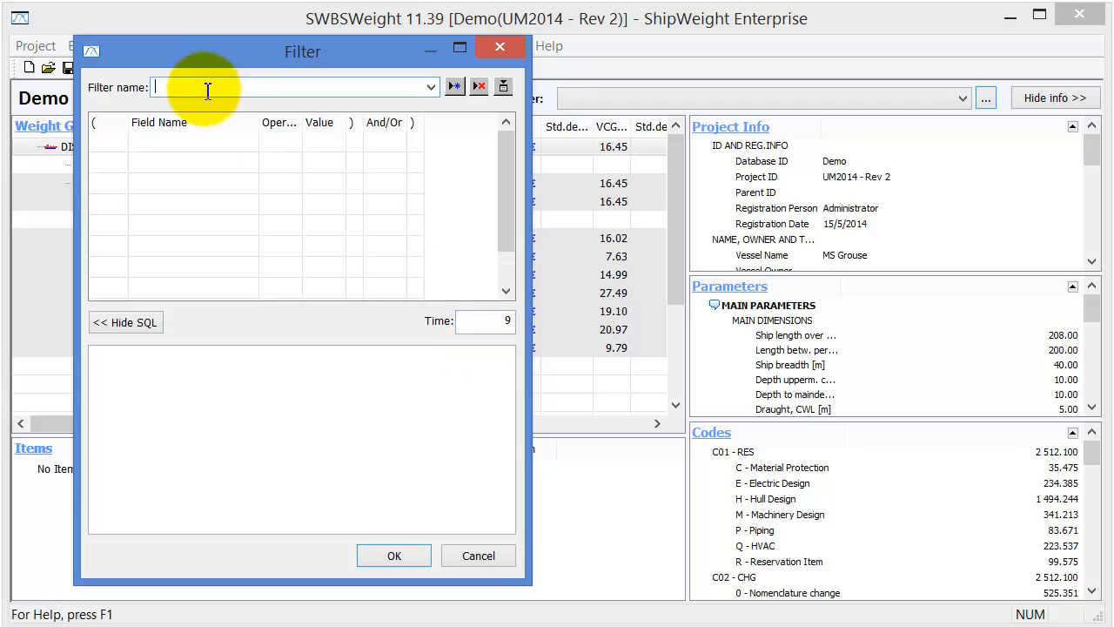
type("Vessel")
key("BackSpace")
type("no 9")
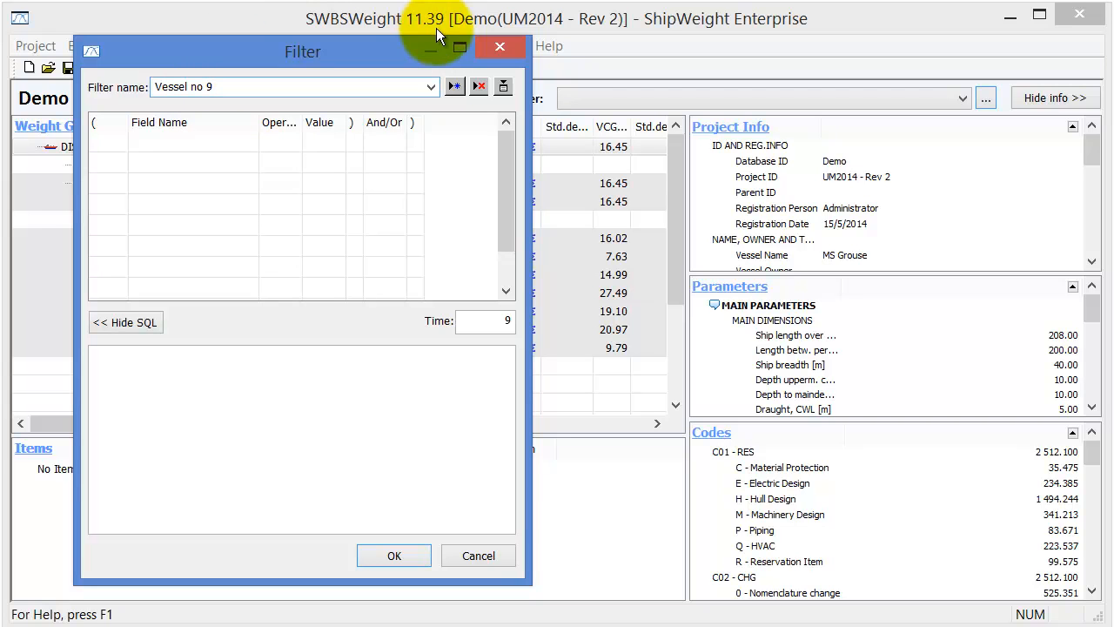
left_click(453, 87)
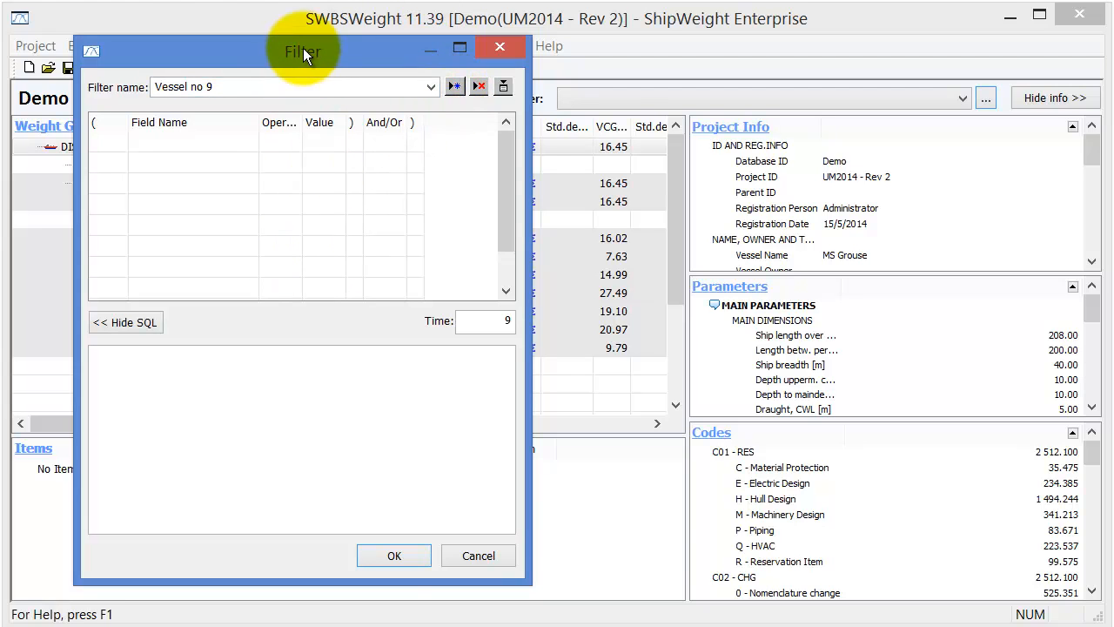
Step: Apply the Vessel no 9 filter to the project and check the DISP - Total Displacement weight
left_click(400, 553)
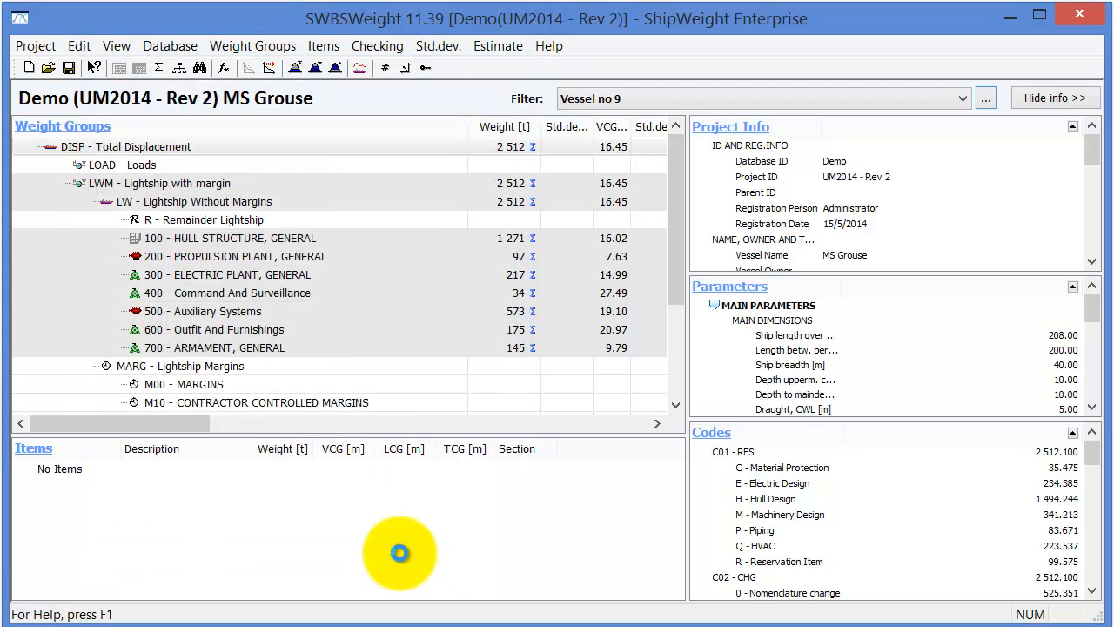
left_click(514, 153)
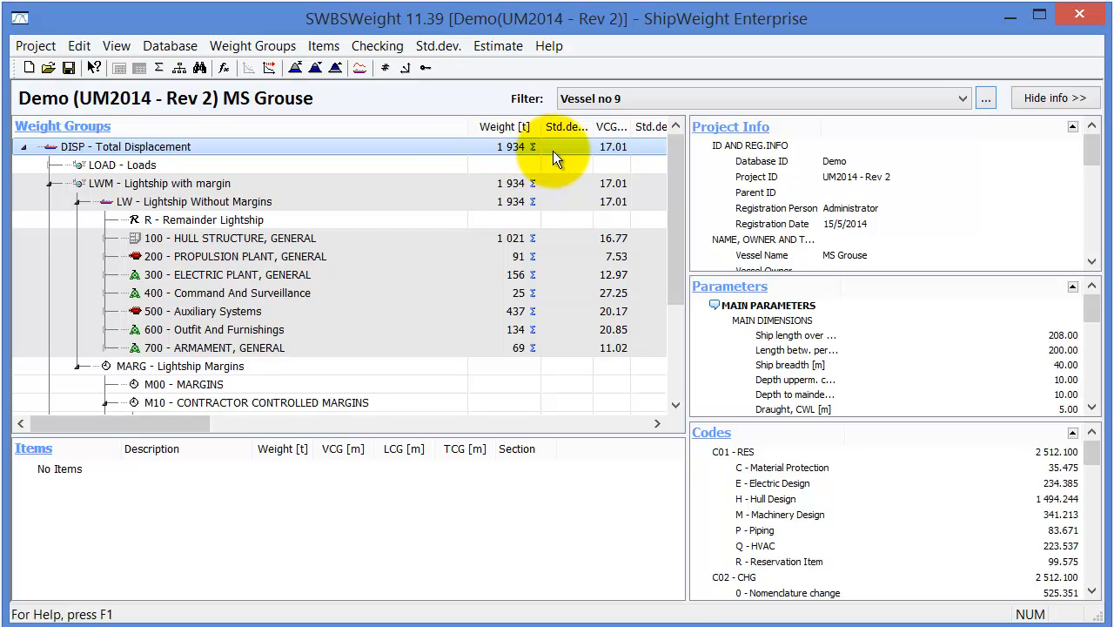
left_click(531, 155)
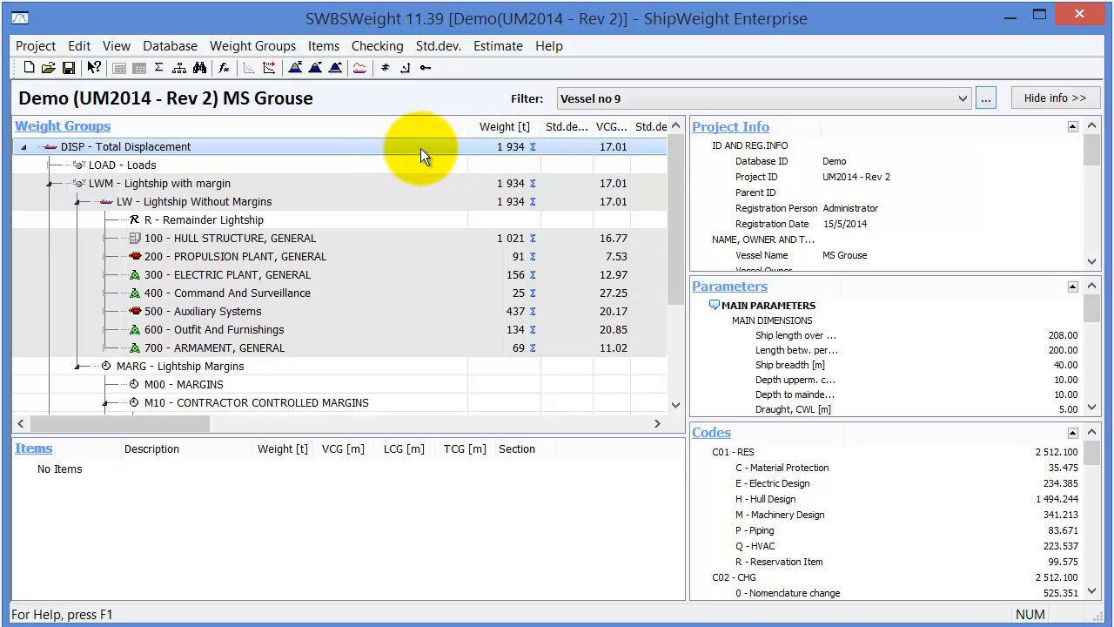
Step: Add a second project filter named "Vessel no 5" with Time set to 5, and apply it to the project
left_click(987, 98)
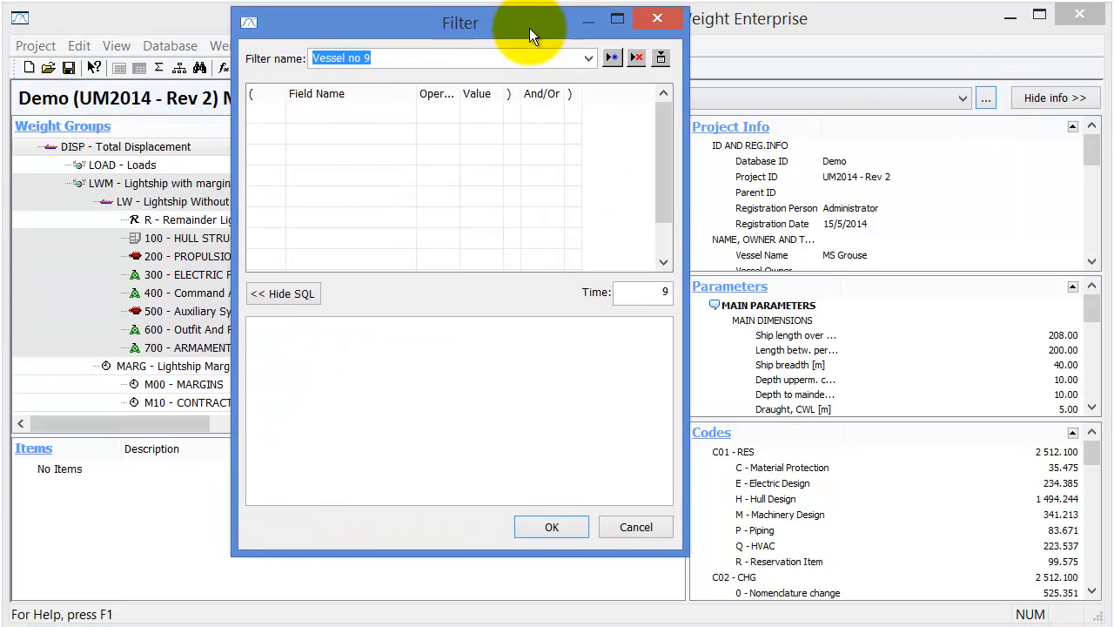
left_click_drag(530, 28, 549, 48)
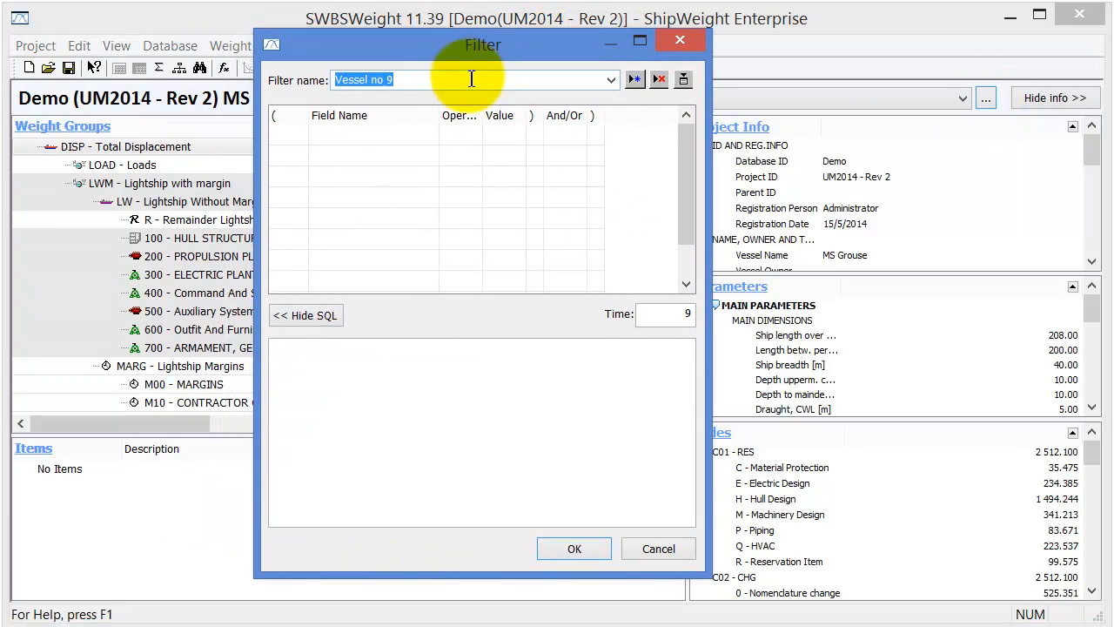
left_click(405, 79)
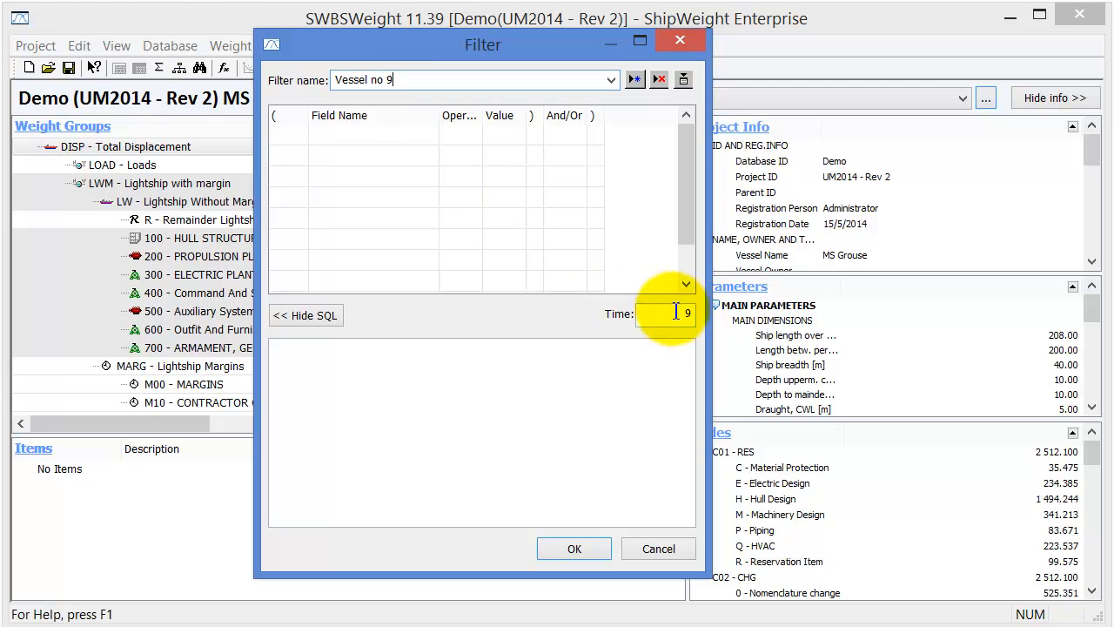
key("BackSpace")
type("5")
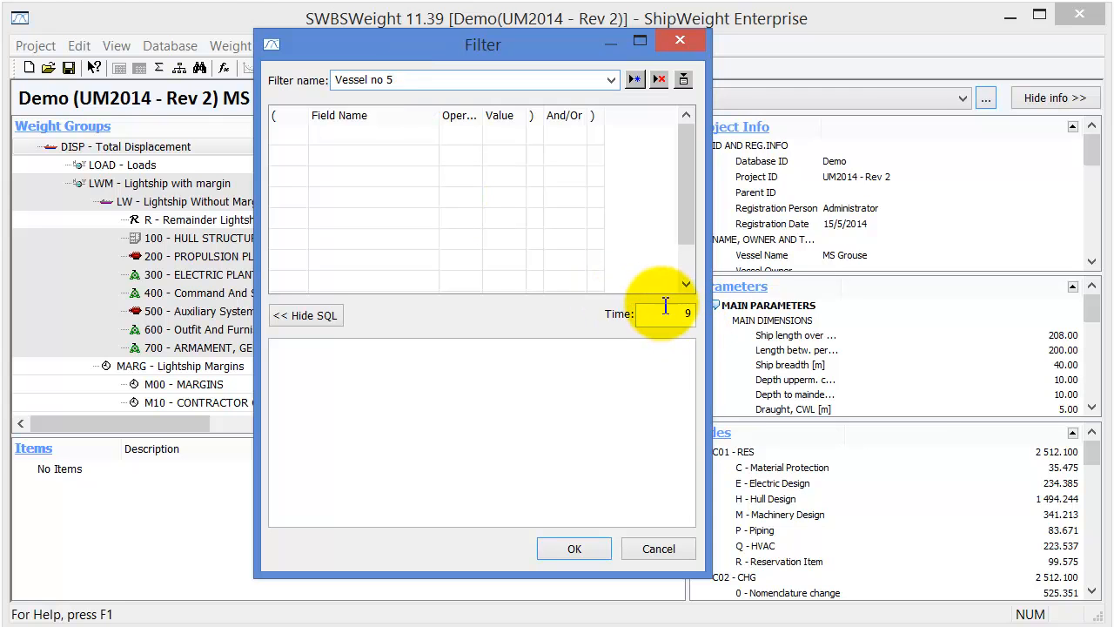
left_click_drag(694, 317, 584, 321)
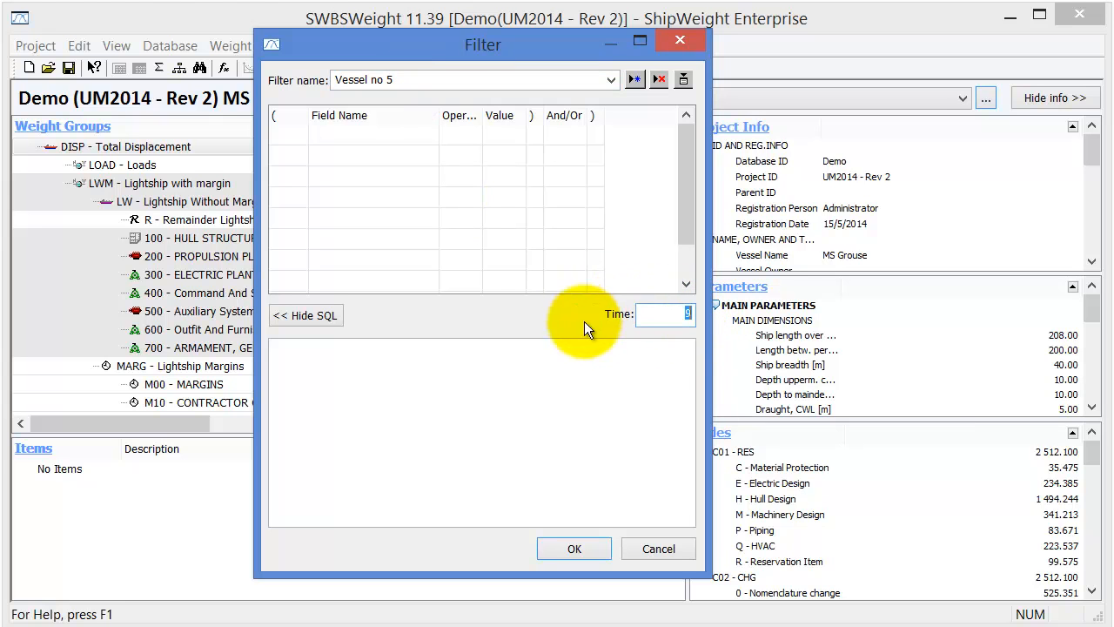
type("5")
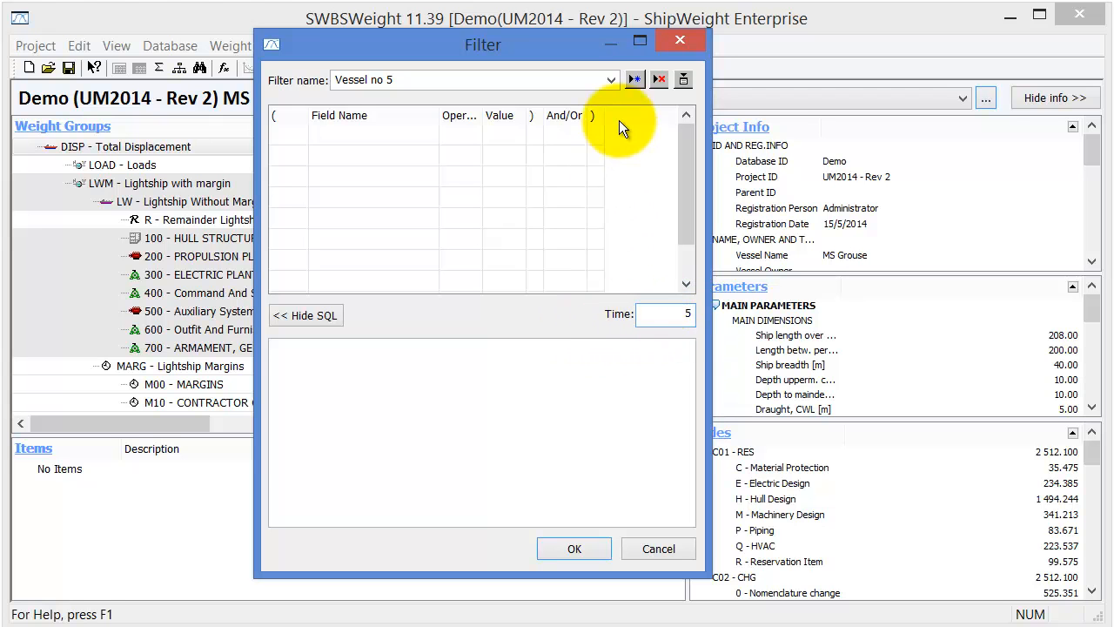
left_click(631, 84)
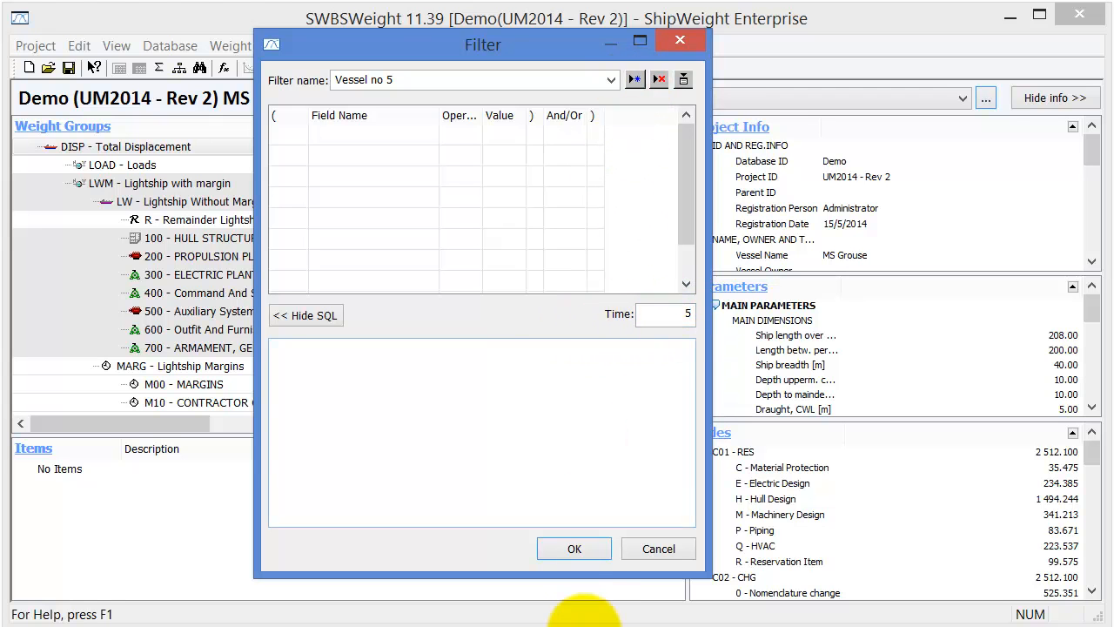
left_click(578, 547)
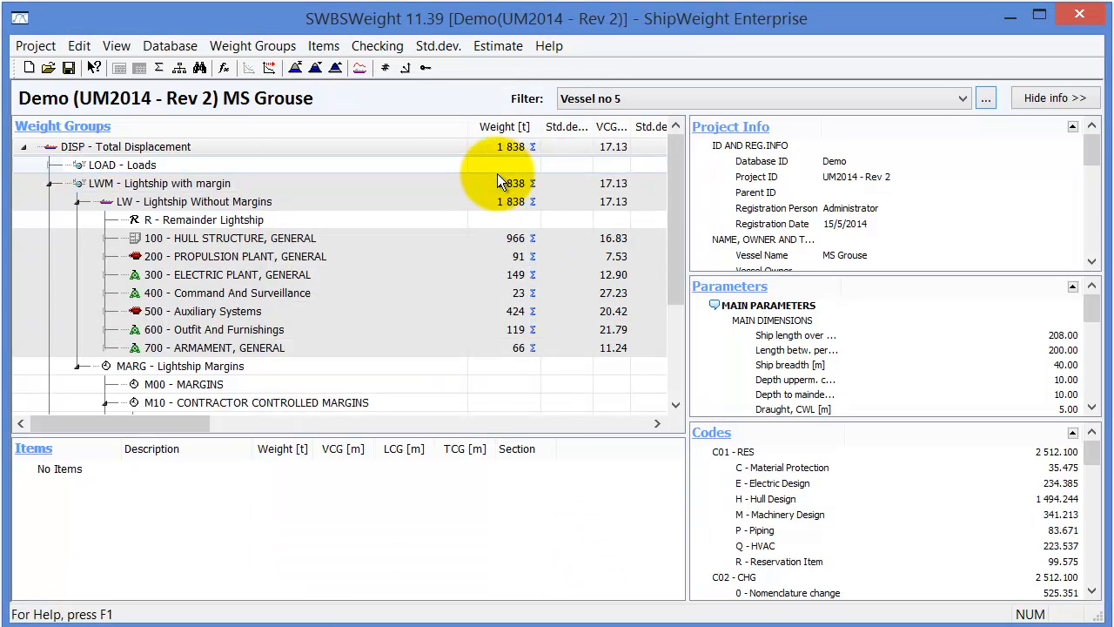
Step: Switch the project to the Vessel no 9 filter and compare the weight group totals
left_click(963, 99)
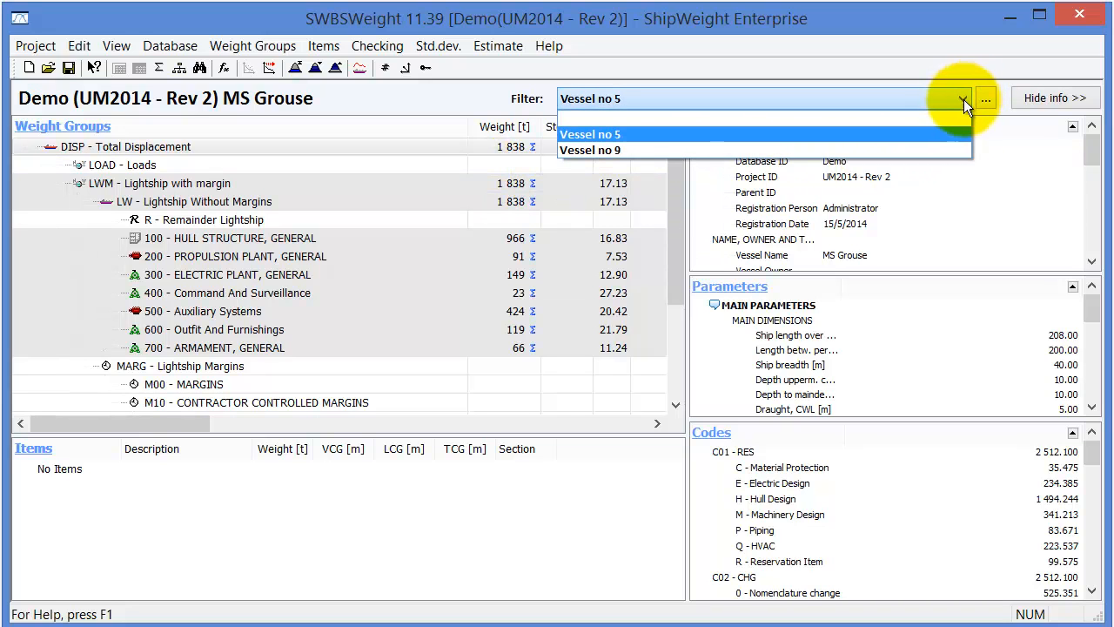
left_click(924, 151)
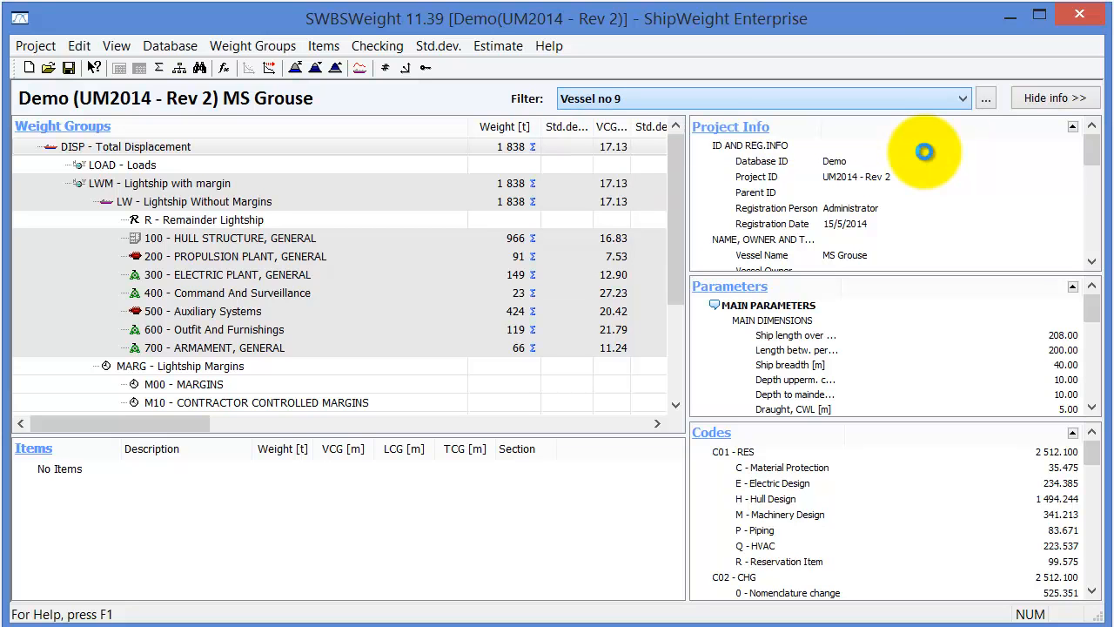
left_click(554, 212)
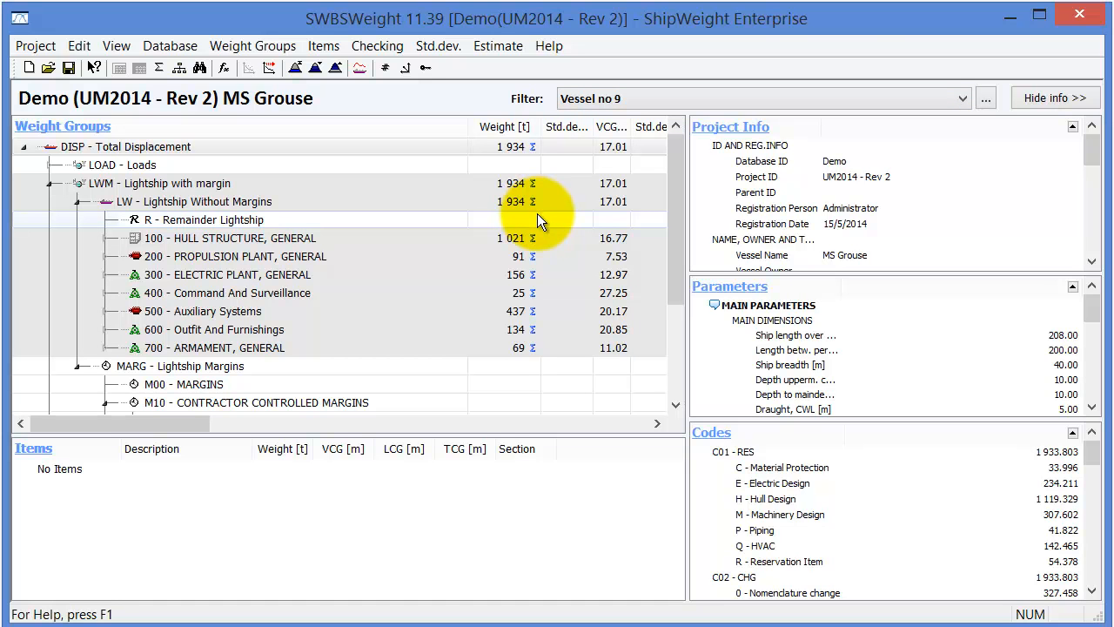
Step: Clear the project filter to view the unfiltered weights and reapply the Vessel no 5 filter
left_click(957, 98)
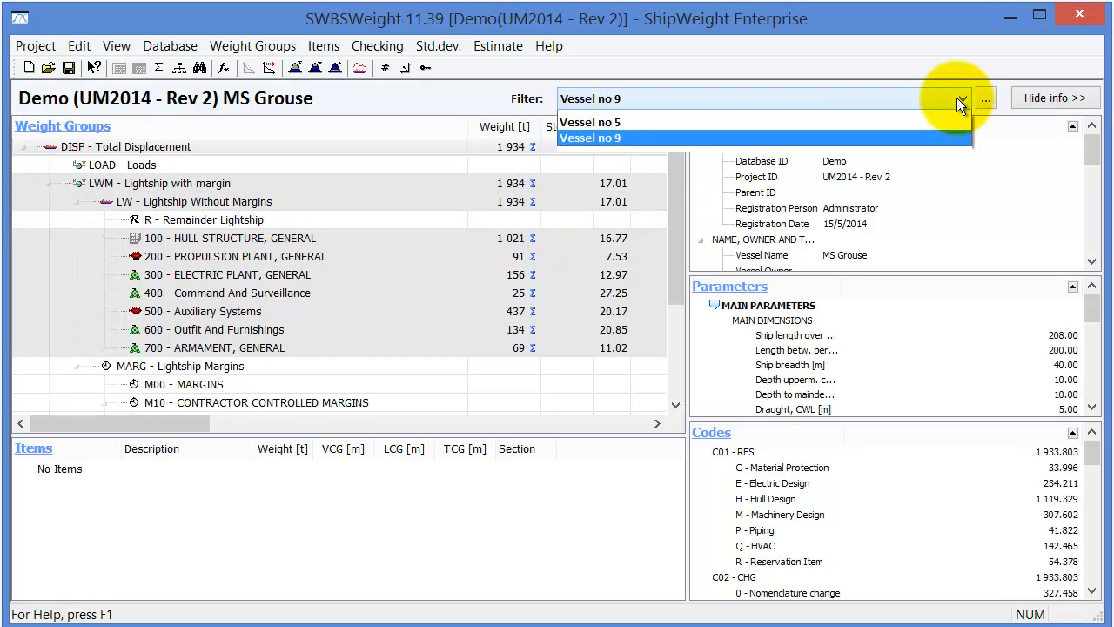
left_click(913, 119)
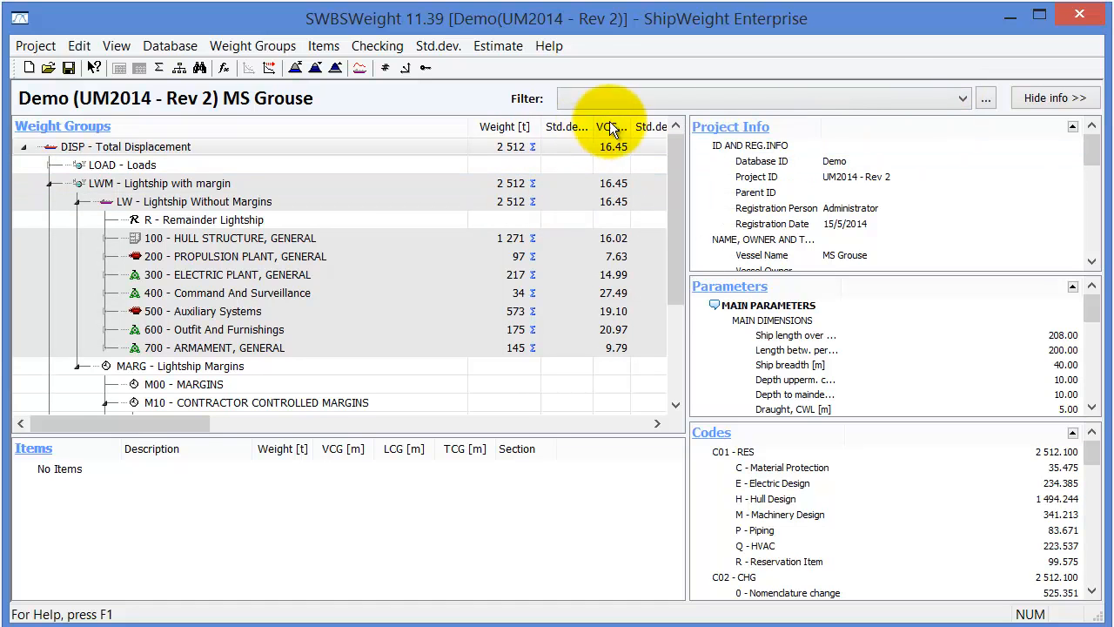
left_click(961, 101)
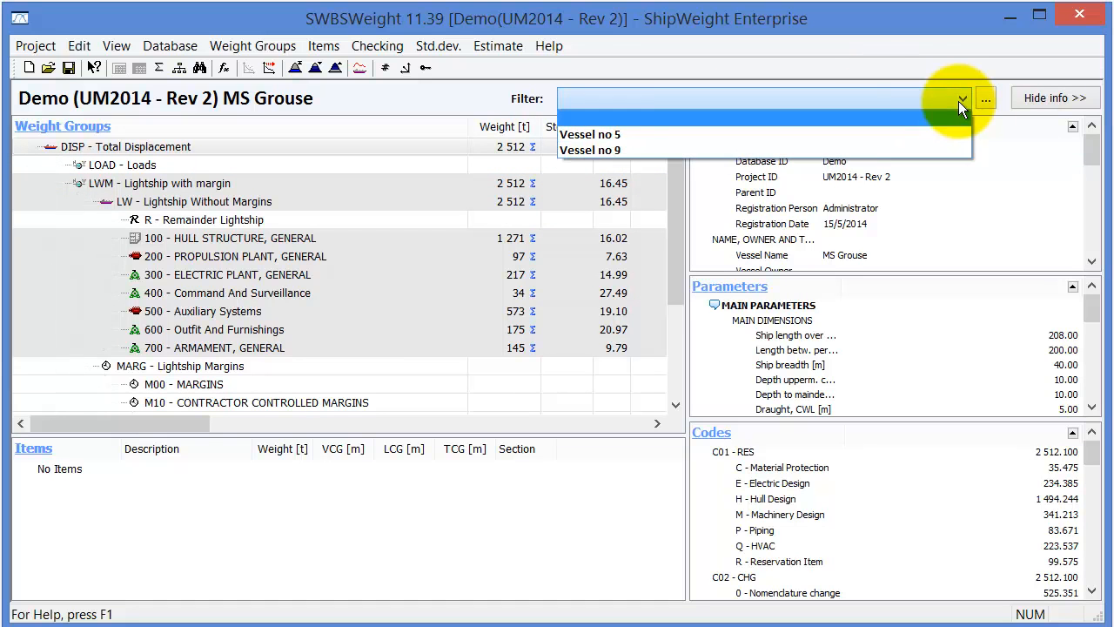
left_click(757, 140)
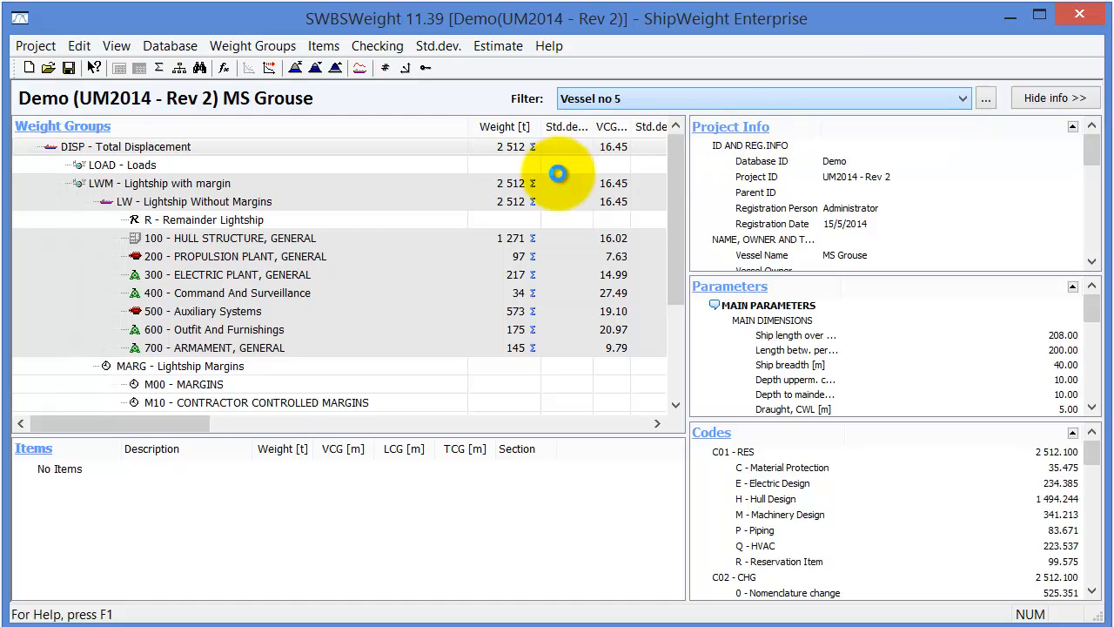